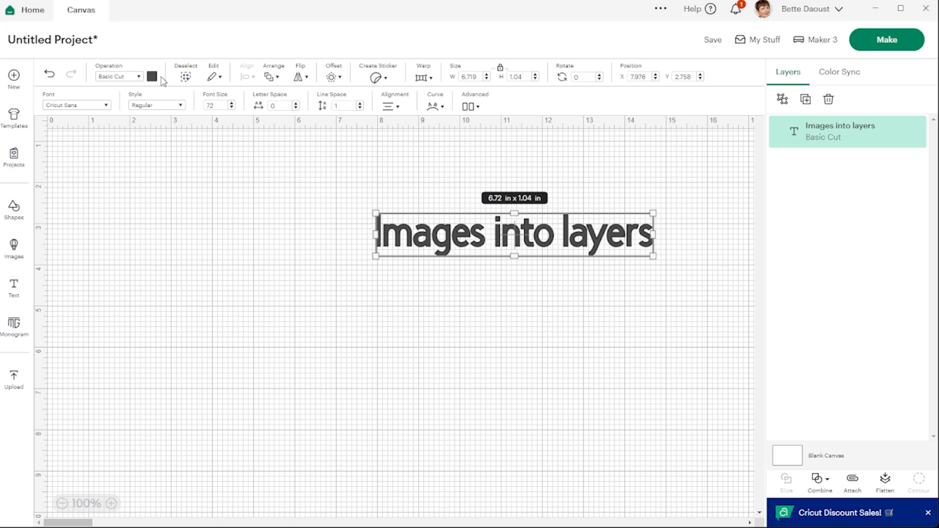
Add the pastel three-butterfly image from the image library and replace it with the similar set of three symmetrical butterflies
click(15, 247)
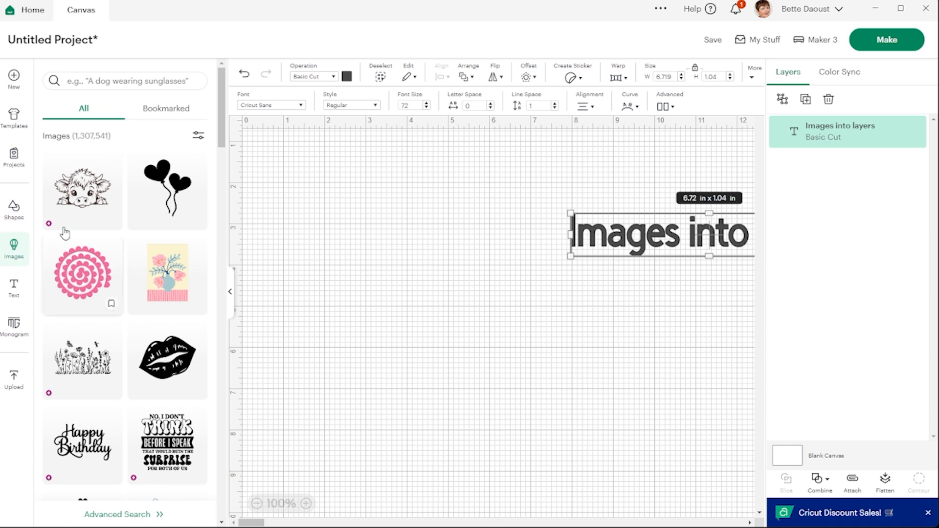
scroll(152, 404, down, 5)
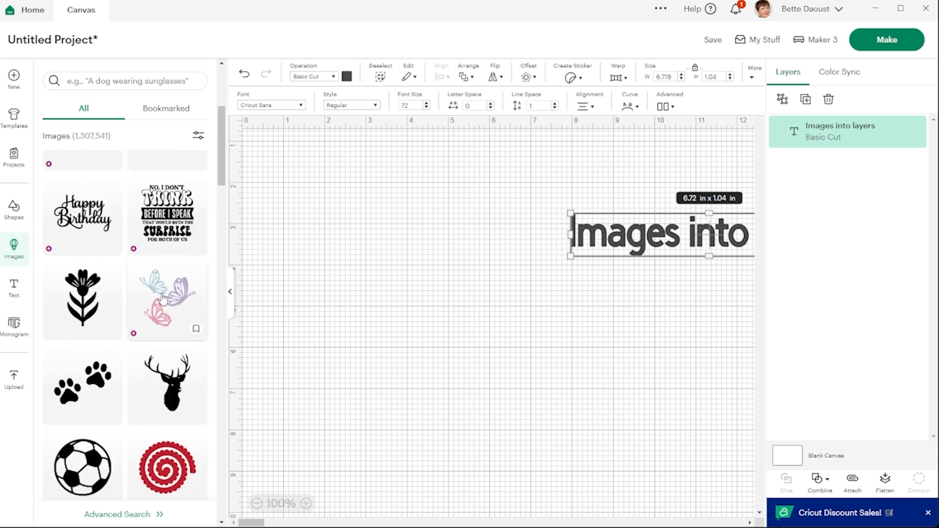
click(163, 297)
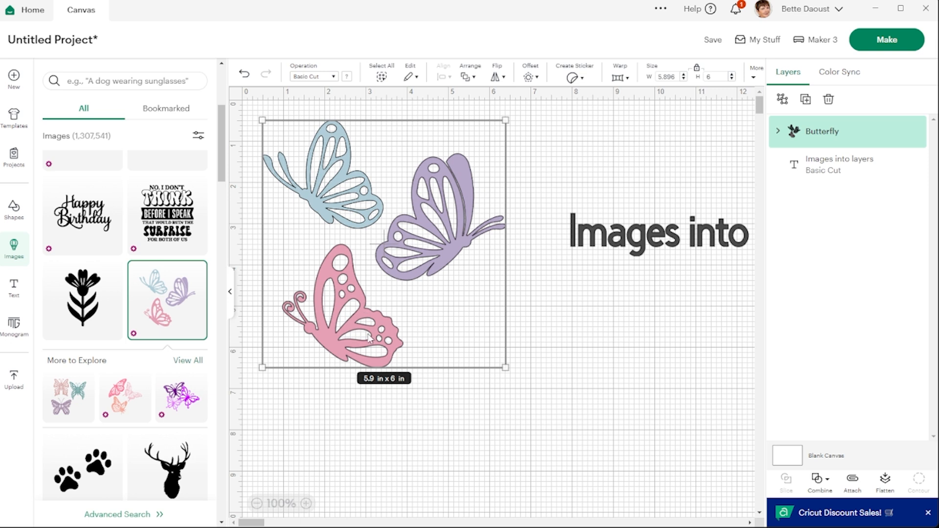
click(74, 399)
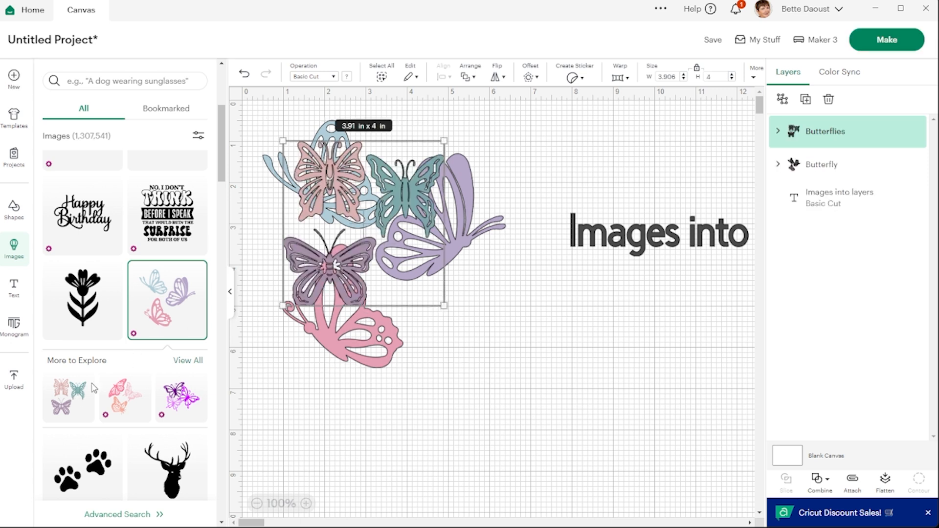
drag(343, 332, 490, 459)
key(Delete)
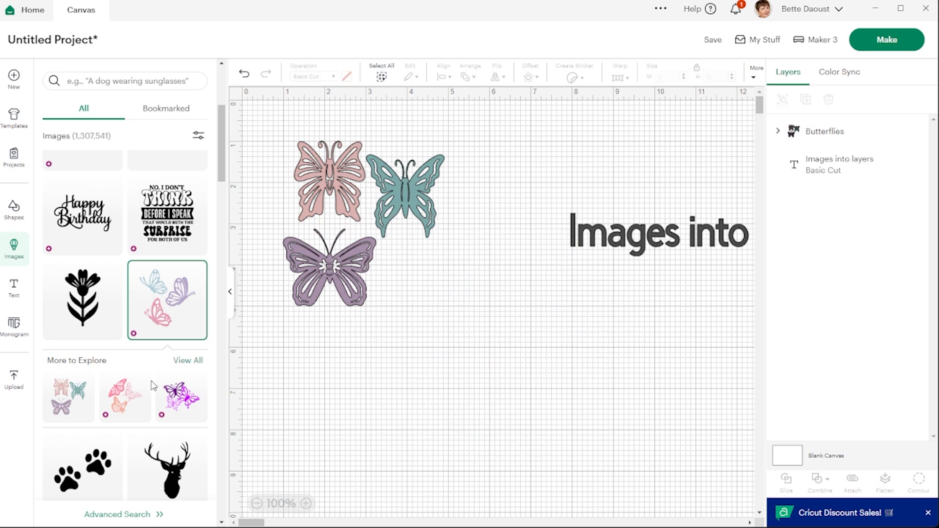
Browse the full list of similar butterfly images and delete the three-butterfly set from the canvas
click(187, 360)
scroll(157, 313, down, 3)
scroll(158, 313, down, 5)
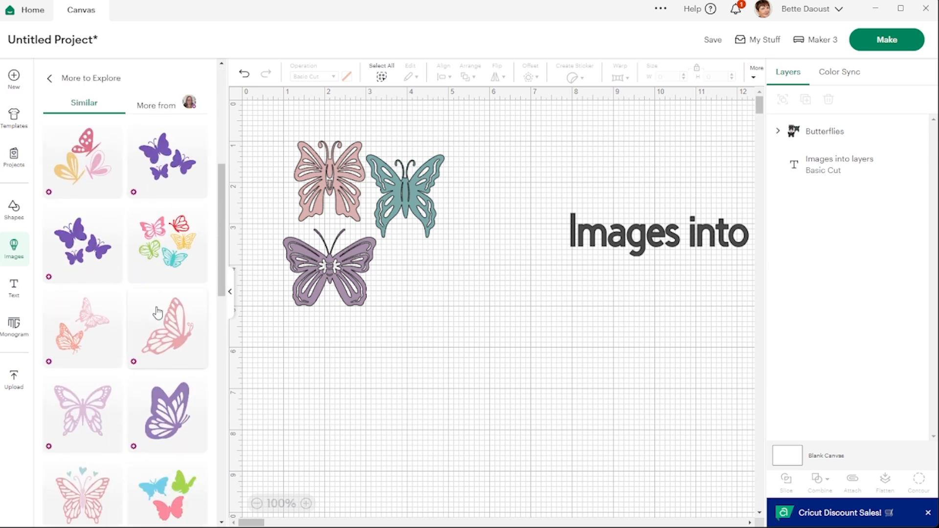
scroll(157, 314, down, 3)
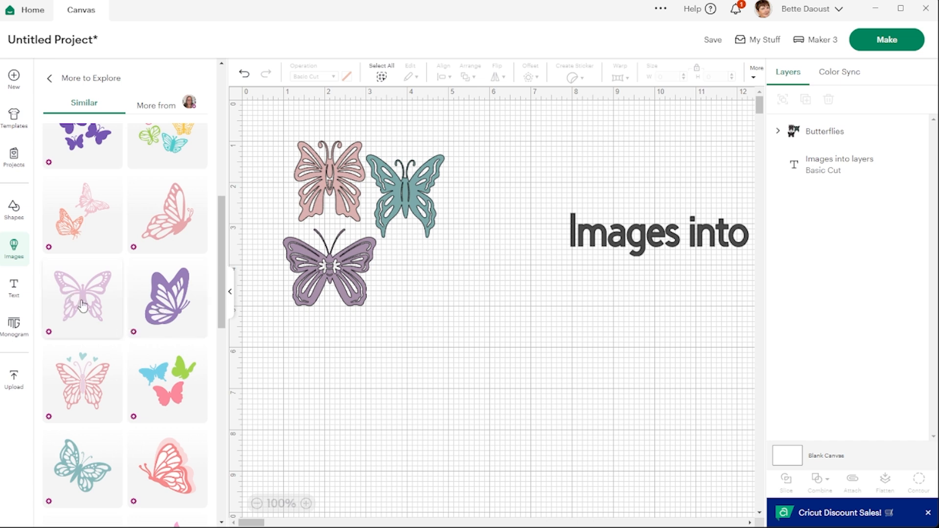
click(372, 266)
key(Delete)
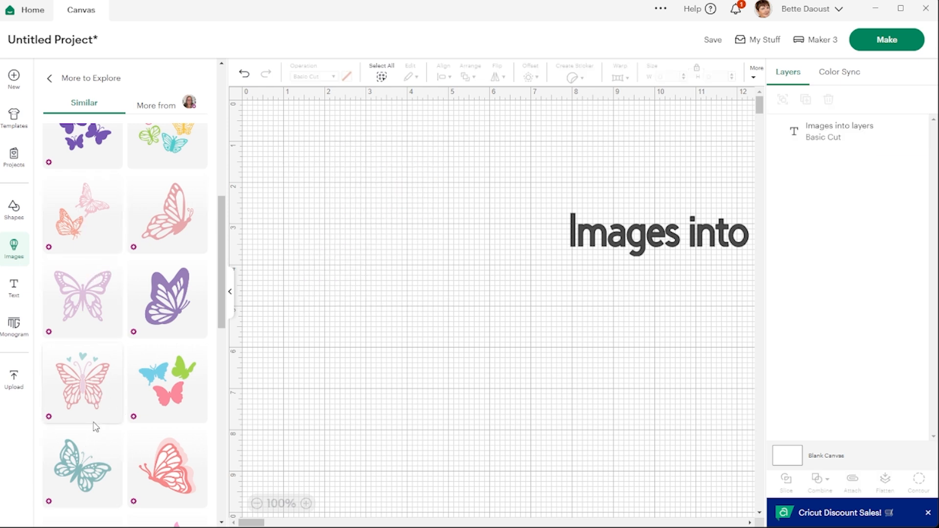
Add the single lilac butterfly with dotted wing edges and show all images similar to it
click(99, 309)
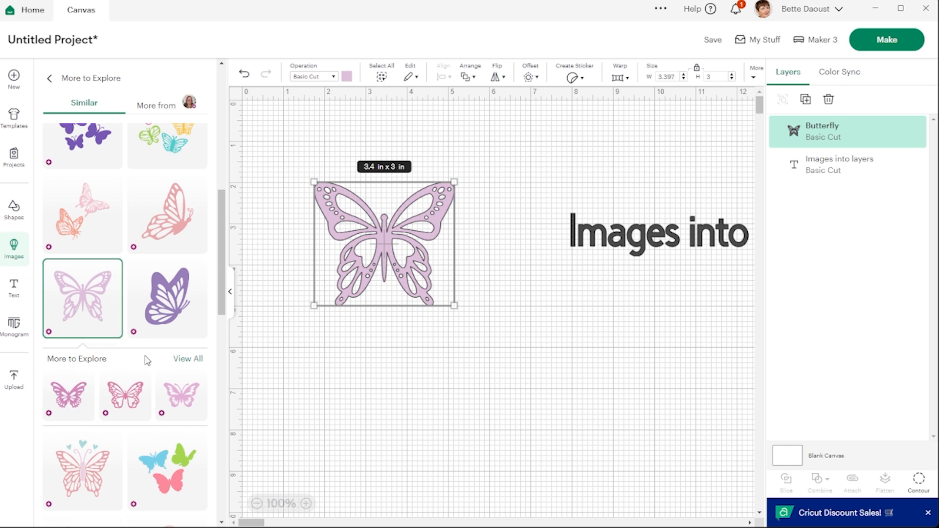
click(190, 366)
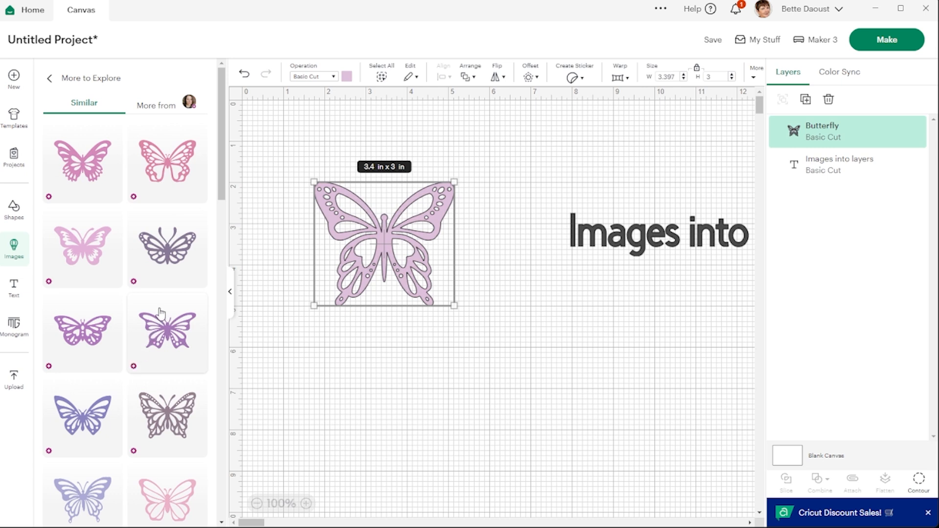
scroll(162, 313, down, 2)
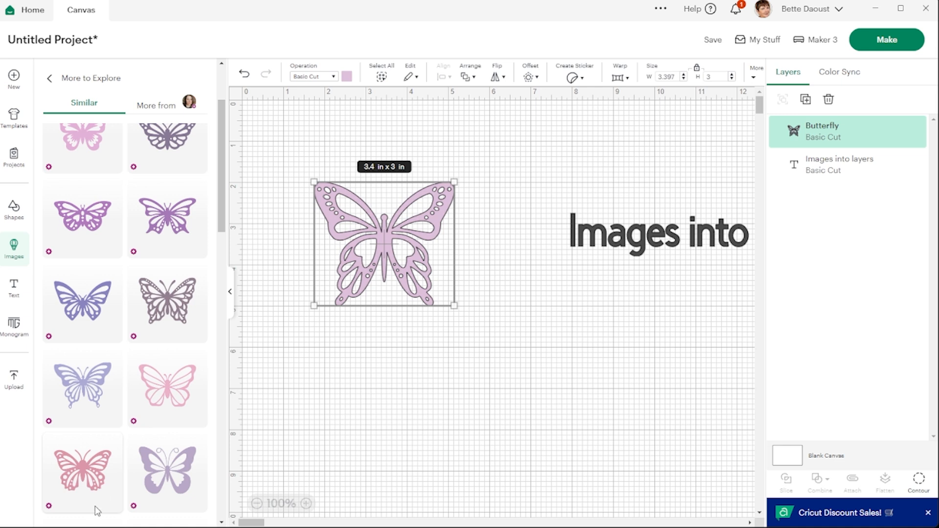
Add the large lavender butterfly with curled antennae, move it off the small butterfly, and delete the small one
click(154, 493)
drag(543, 410, 652, 482)
click(342, 232)
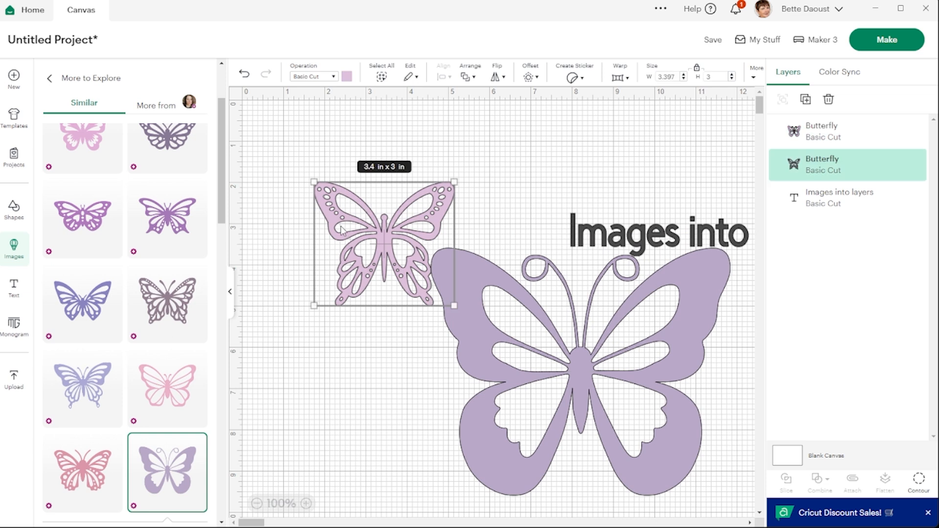
key(Delete)
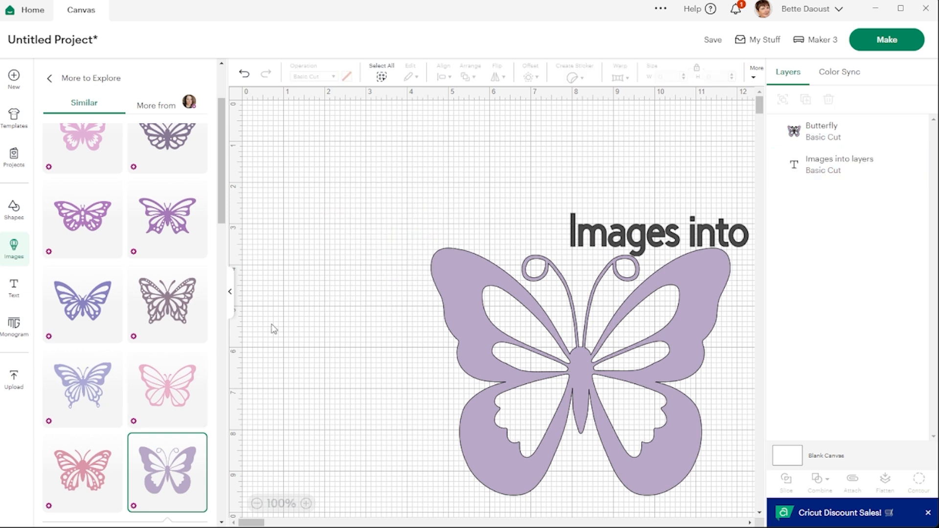
Delete the "Images into layers" text and move the lavender butterfly to the upper middle of the canvas
drag(636, 474, 475, 443)
click(660, 236)
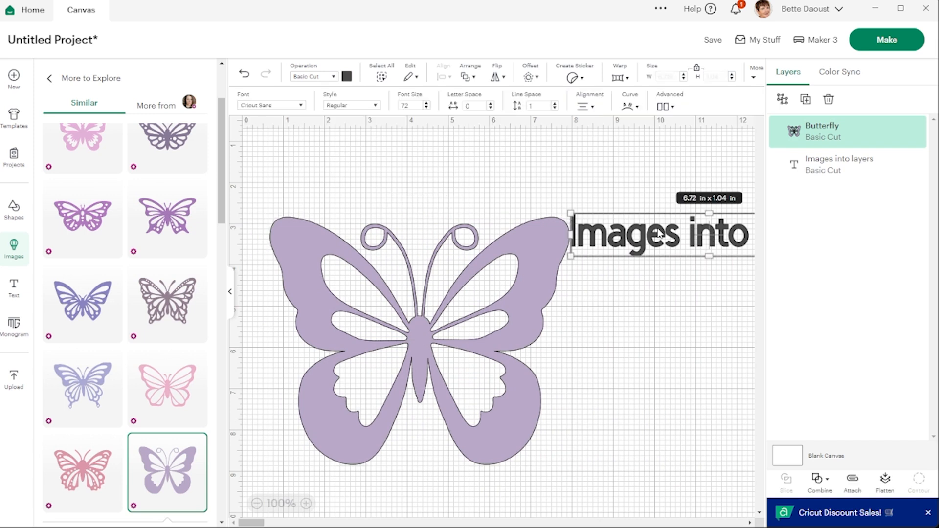
key(Delete)
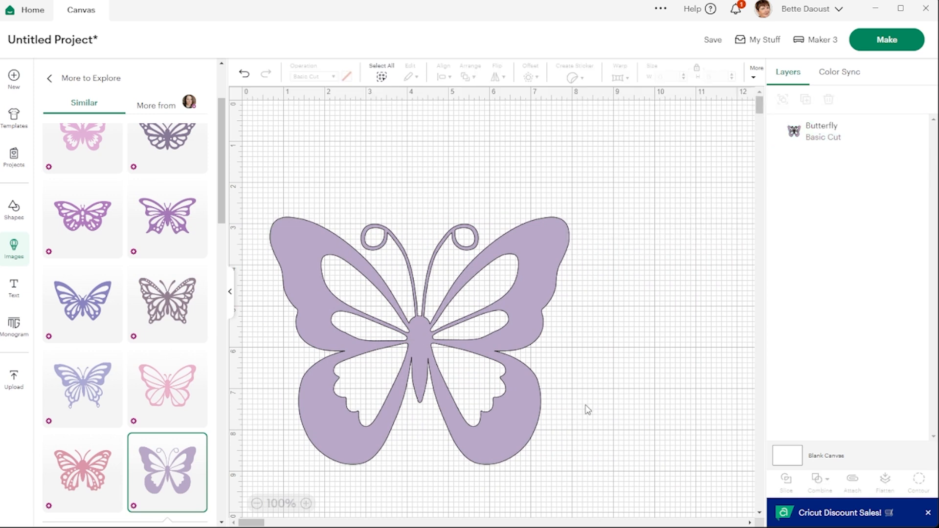
drag(333, 450, 394, 384)
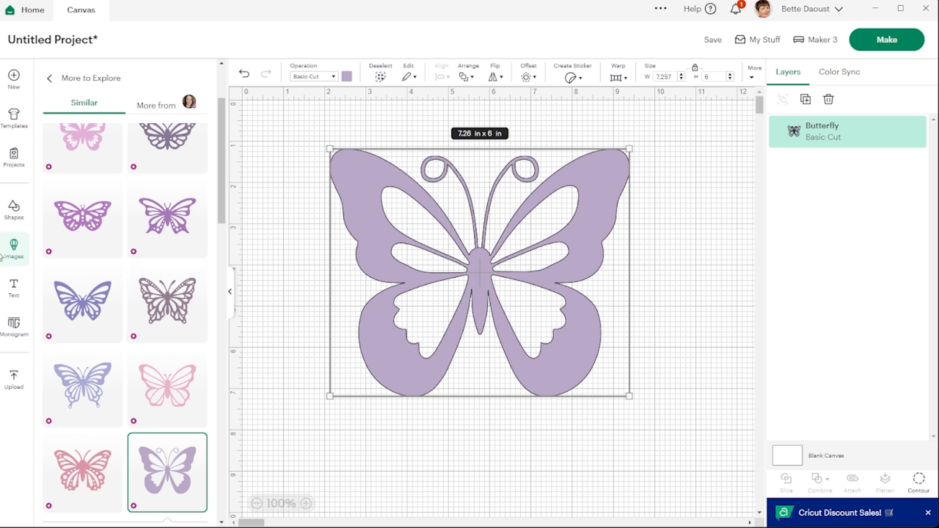
Close the image library, duplicate the butterfly, and set one copy aside at about X 13.75, Y 3.64 in
click(14, 247)
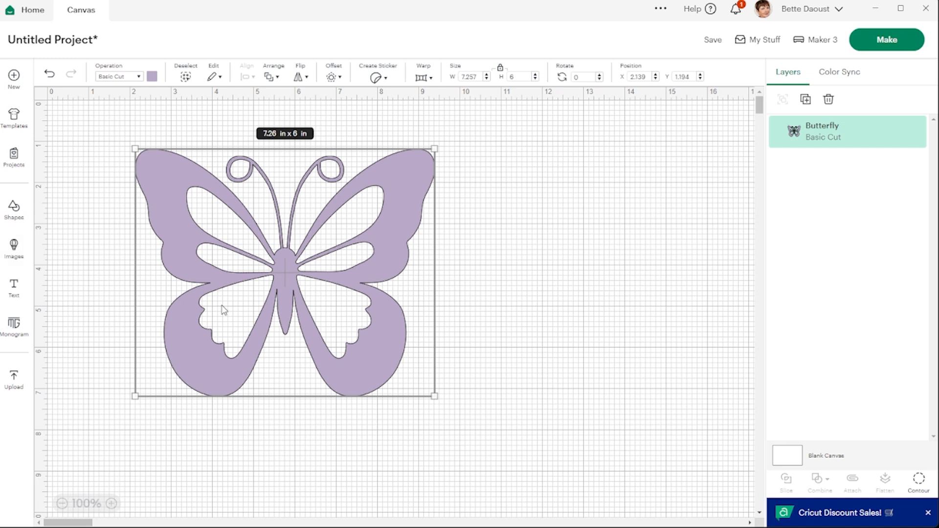
drag(368, 365, 841, 458)
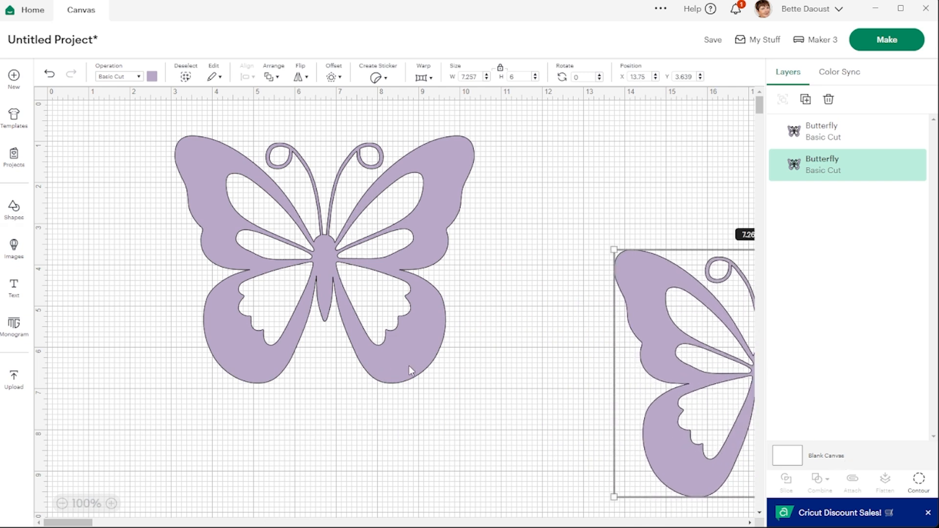
drag(409, 366, 433, 359)
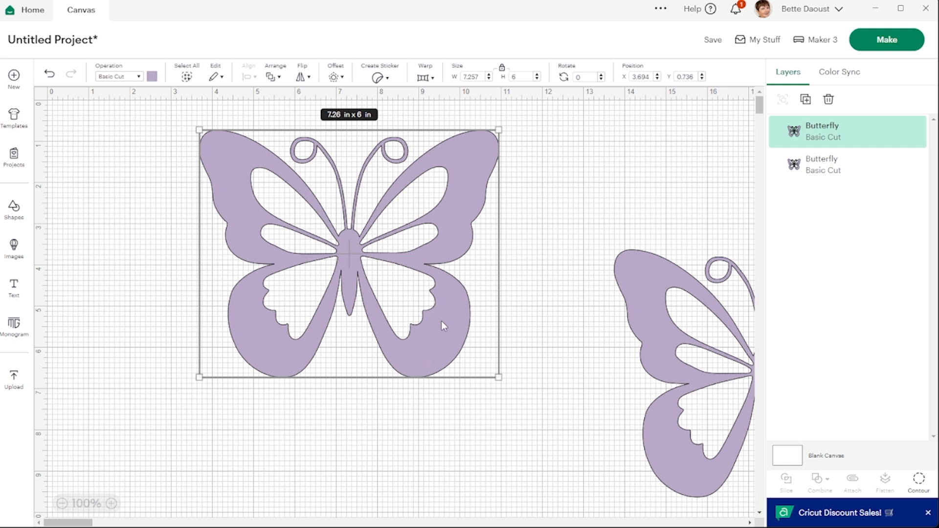
Recolour the working butterfly copy dark purple
click(152, 77)
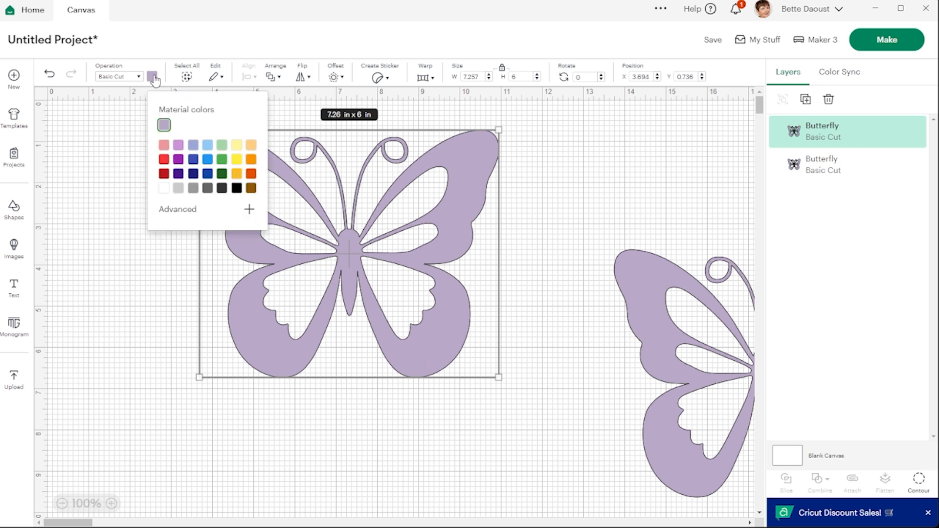
click(178, 174)
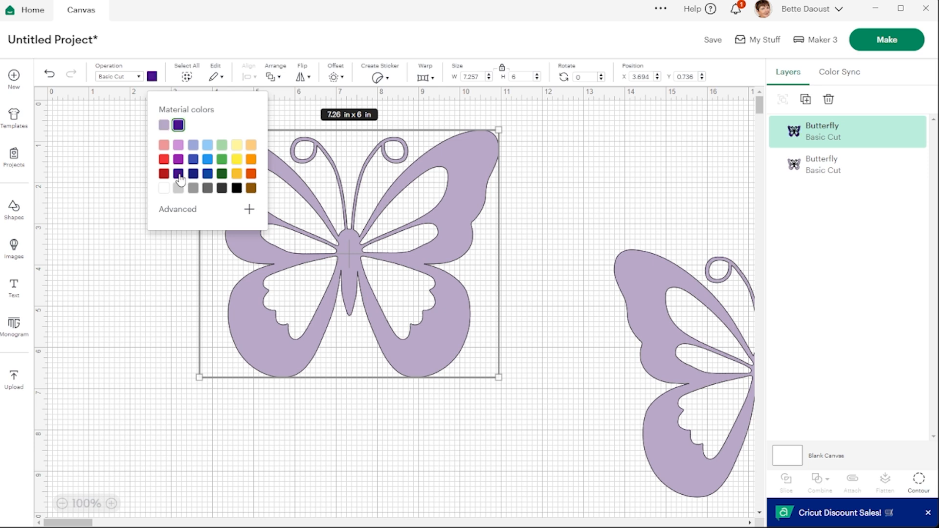
click(427, 362)
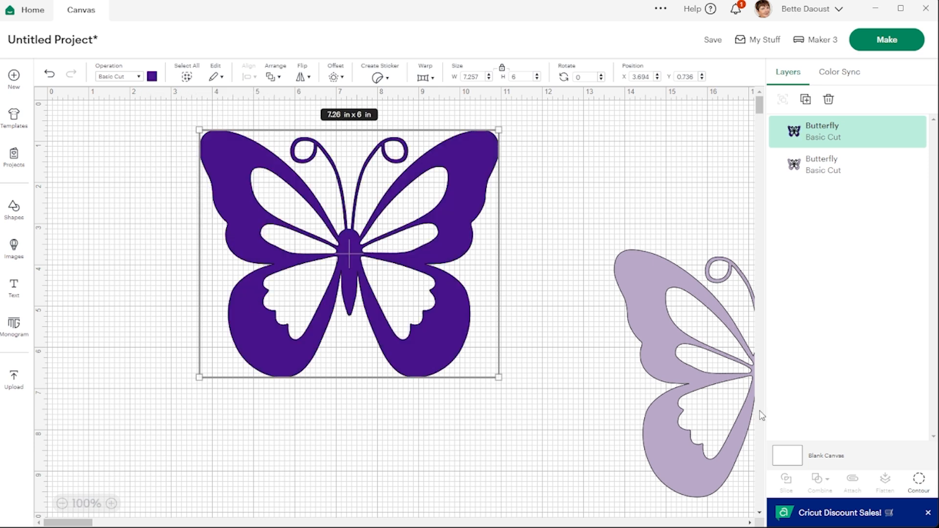
Hide all contours of the dark purple butterfly and move the solid shape to about X 2.86, Y 0.85 in
click(919, 480)
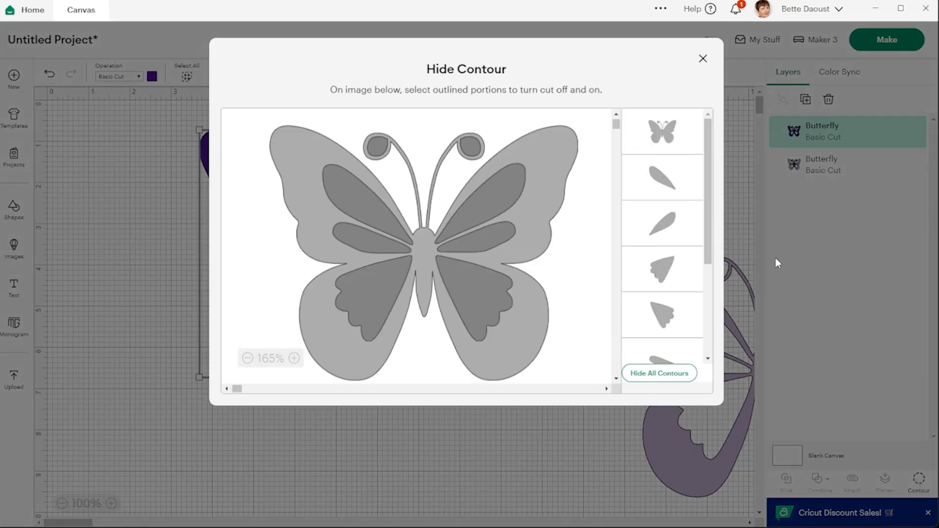
click(666, 378)
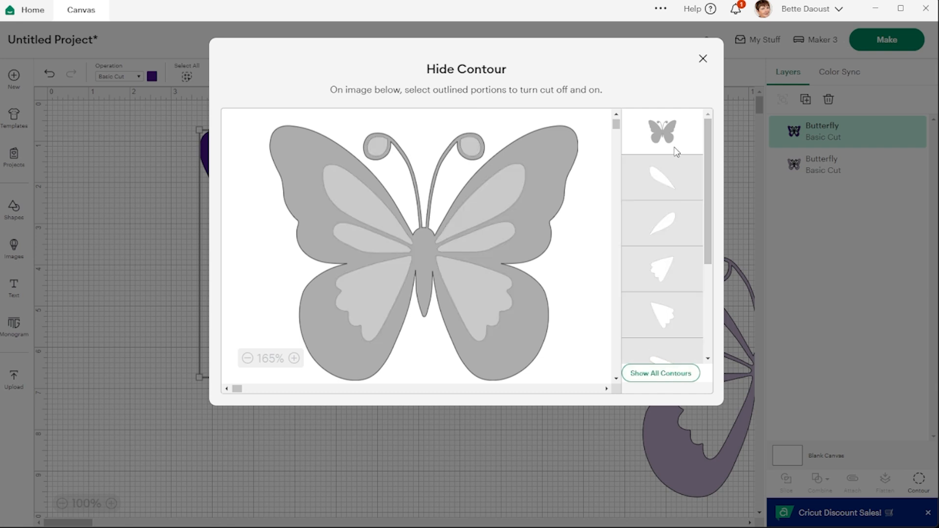
scroll(682, 270, down, 5)
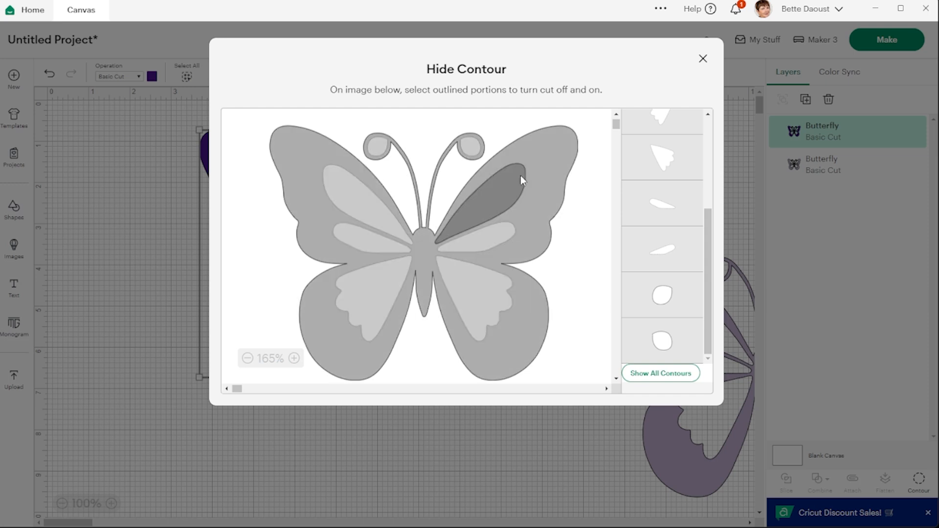
click(702, 59)
drag(390, 309, 360, 319)
Duplicate the lavender butterfly and place the copy just below the solid dark purple butterfly
click(668, 462)
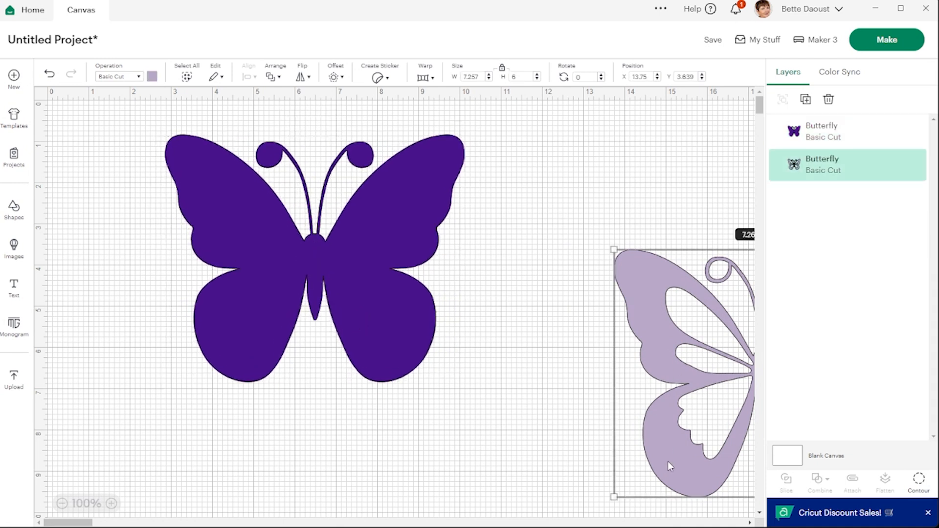
drag(671, 463, 259, 525)
drag(302, 361, 336, 415)
Duplicate the solid dark purple butterfly with the two copies offset sideways, and recolour the front copy dark orange
click(394, 237)
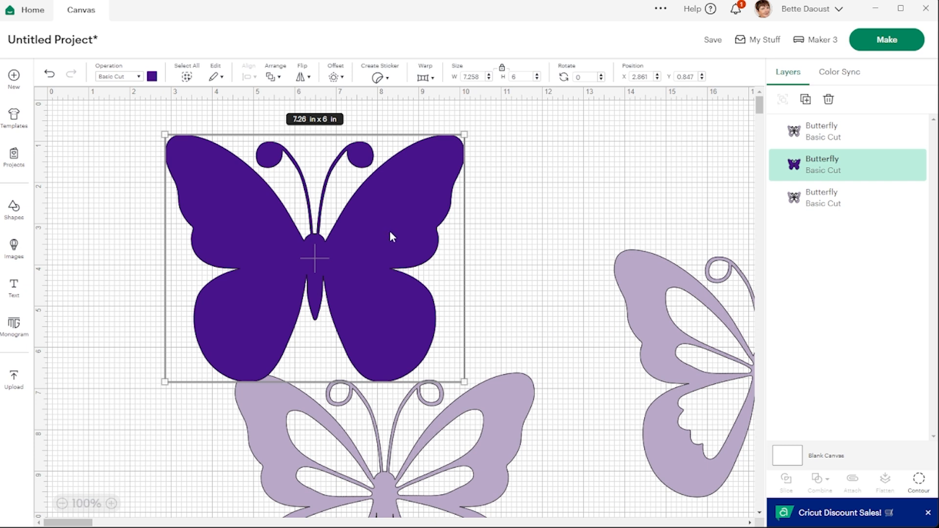
drag(390, 230, 499, 231)
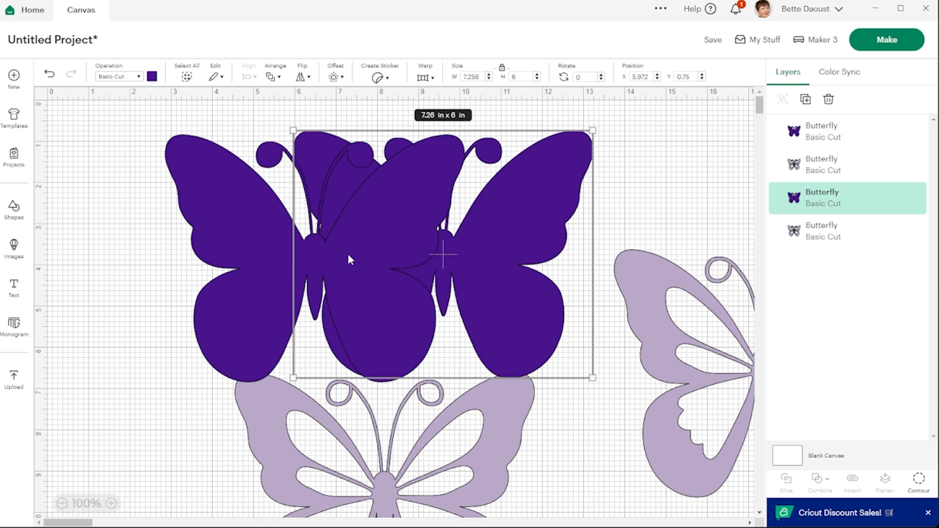
click(242, 314)
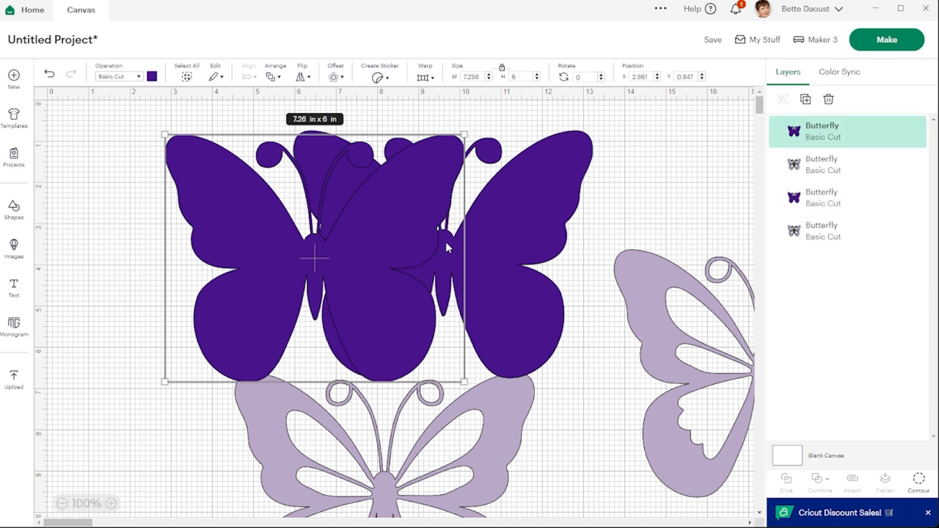
click(152, 78)
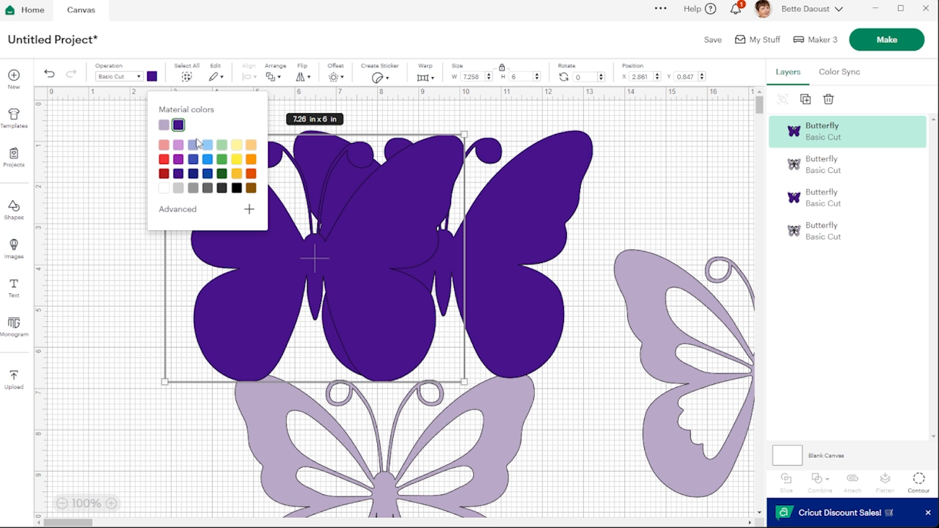
click(251, 174)
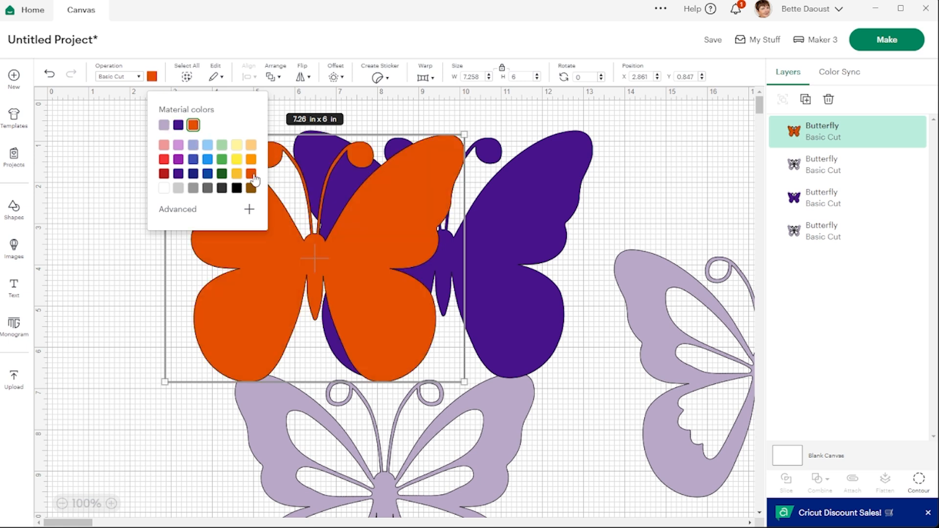
Turn the two large lower-wing cutouts back on in the orange butterfly's contours
click(918, 480)
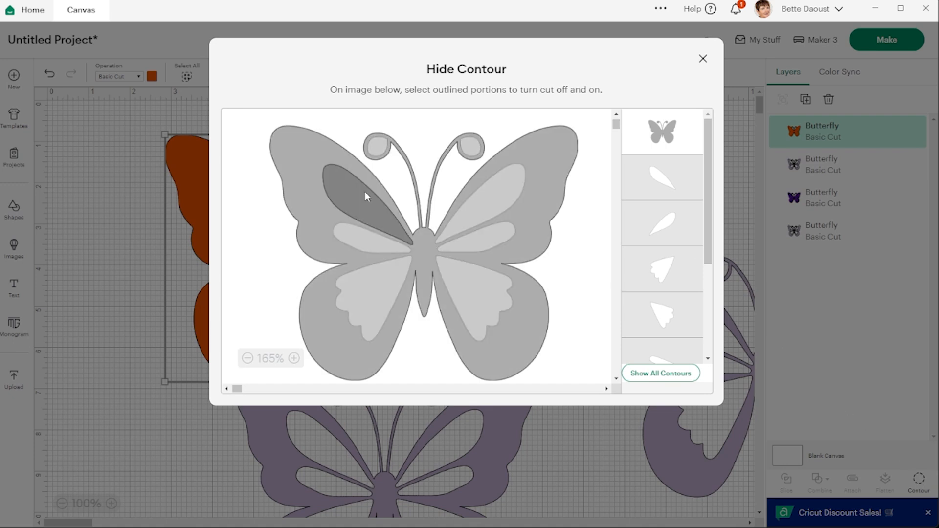
click(362, 294)
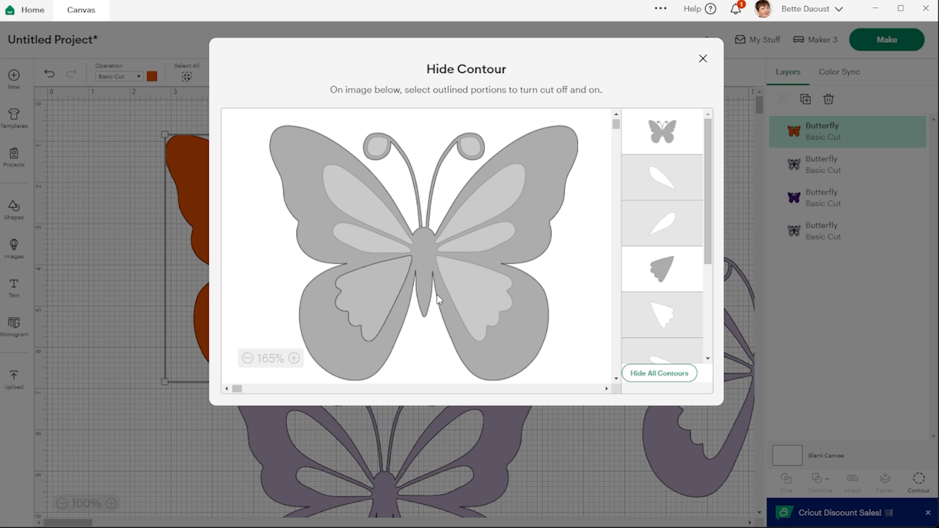
click(492, 297)
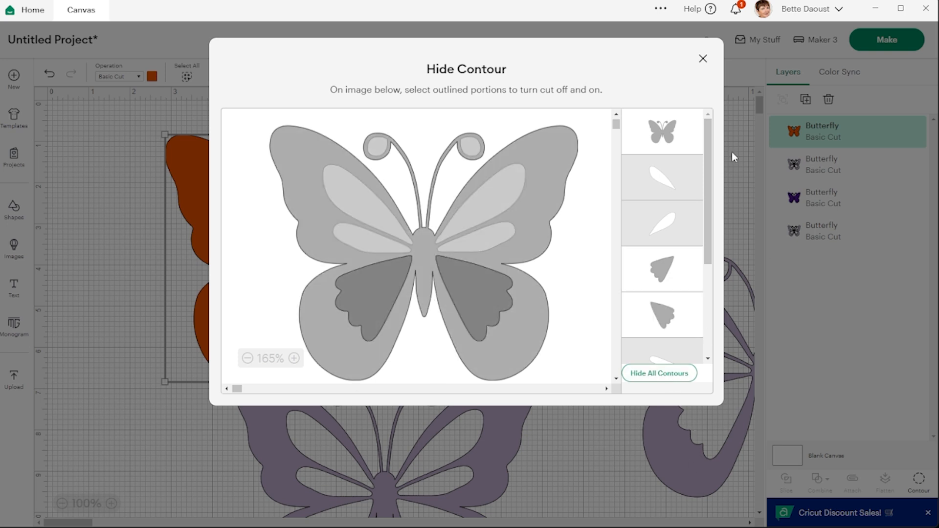
click(703, 59)
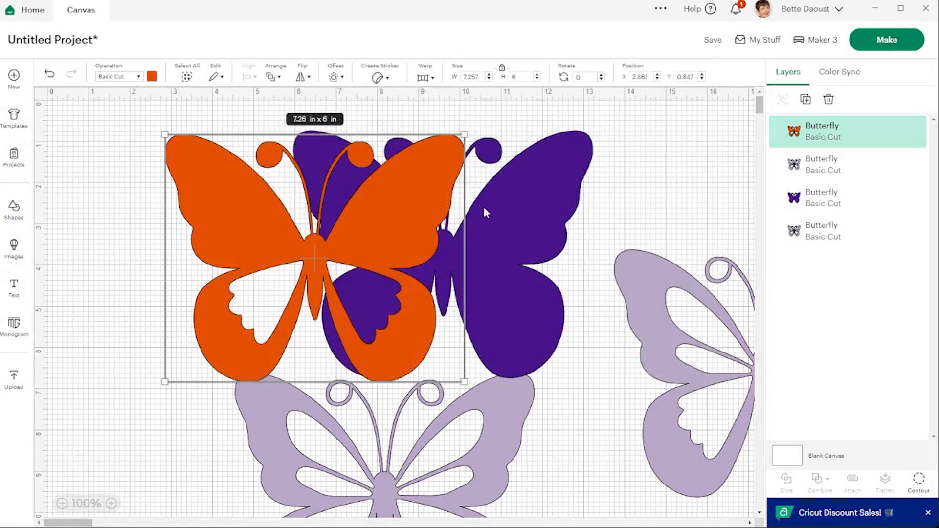
Lay the orange butterfly over the solid dark purple one and move the lavender butterflies aside, clear of the stack
drag(396, 349, 525, 345)
drag(502, 443, 782, 399)
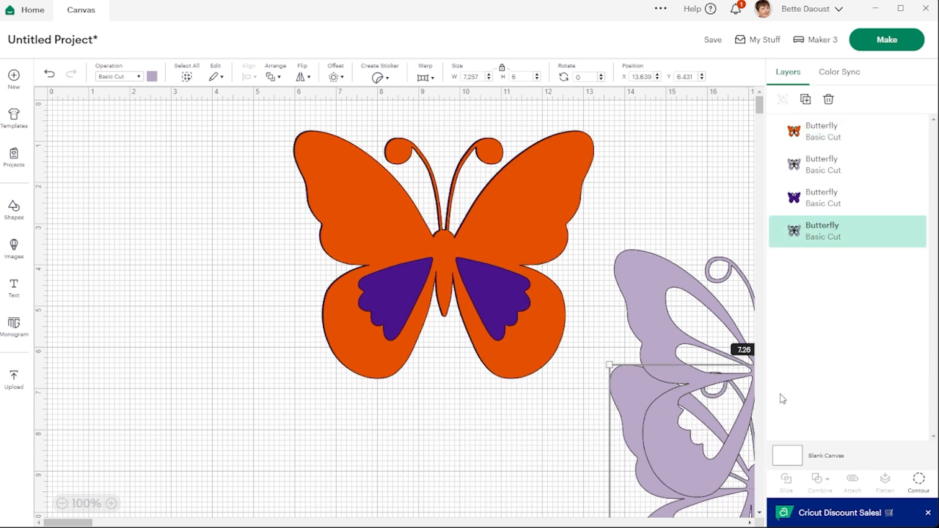
click(391, 355)
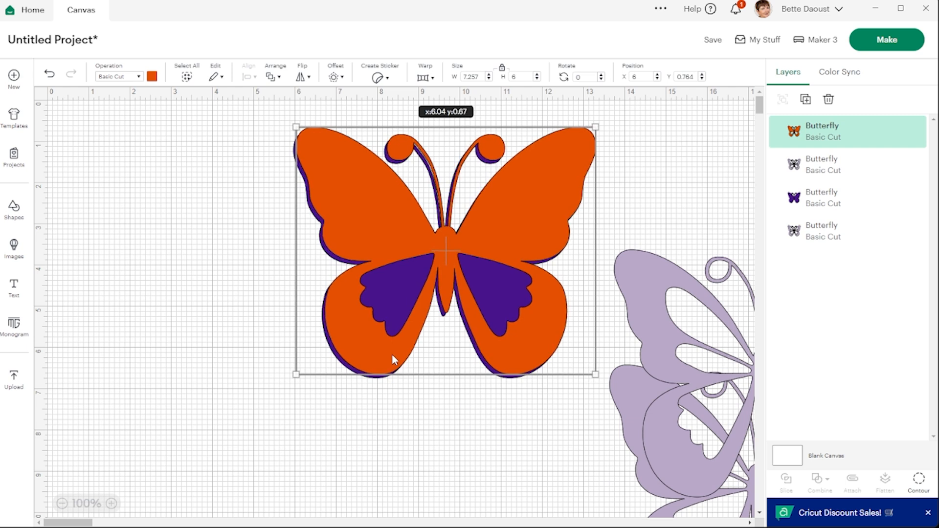
drag(390, 359, 389, 359)
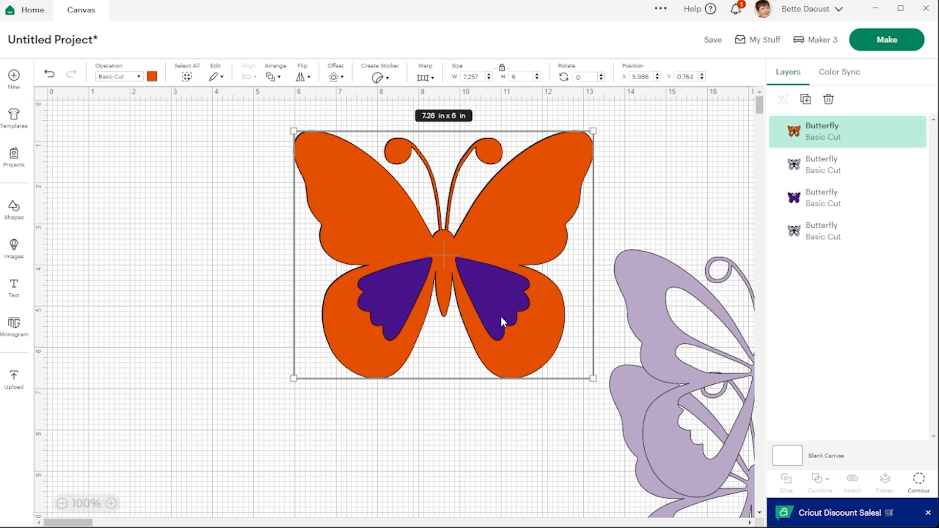
drag(647, 445, 704, 412)
drag(383, 226, 382, 223)
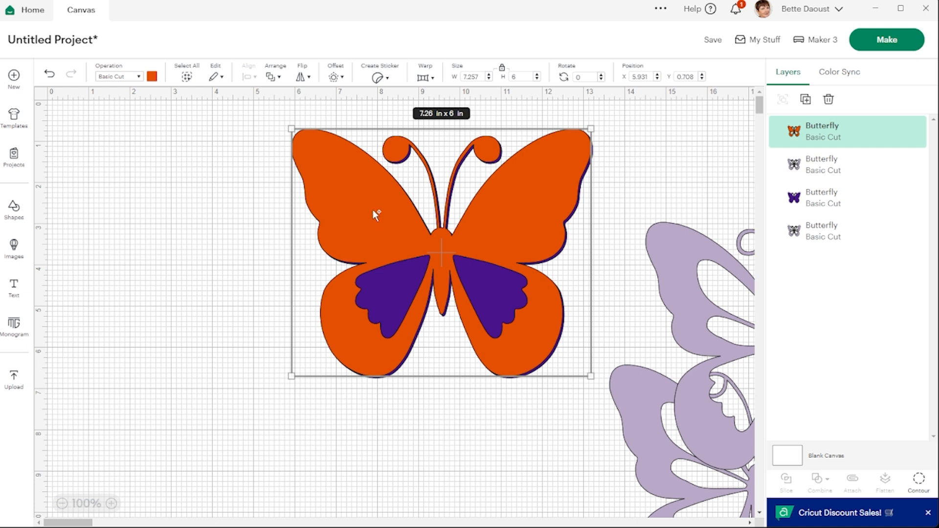
Duplicate the orange butterfly, stack one copy on the dark purple shape and place the other at about X 0.375, Y 3.486 in
key(ctrl+d)
drag(373, 210, 344, 251)
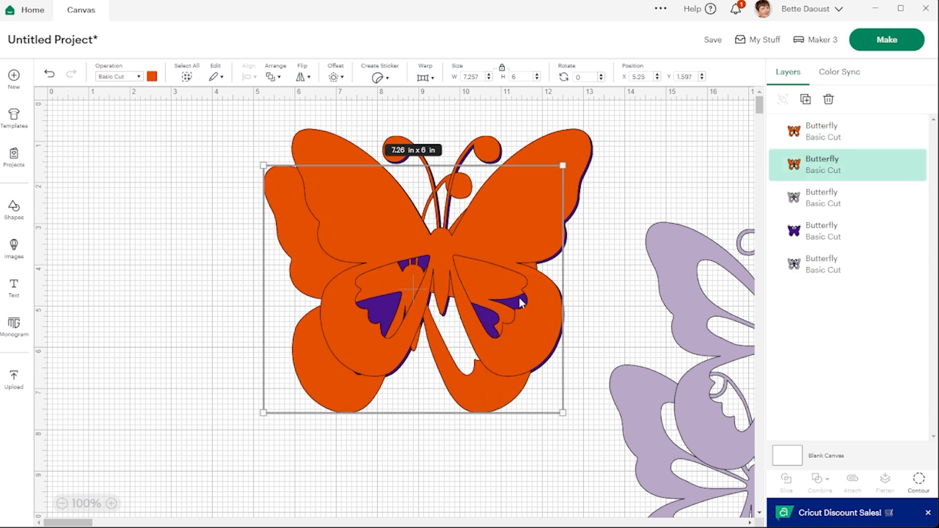
click(613, 255)
drag(544, 218, 555, 178)
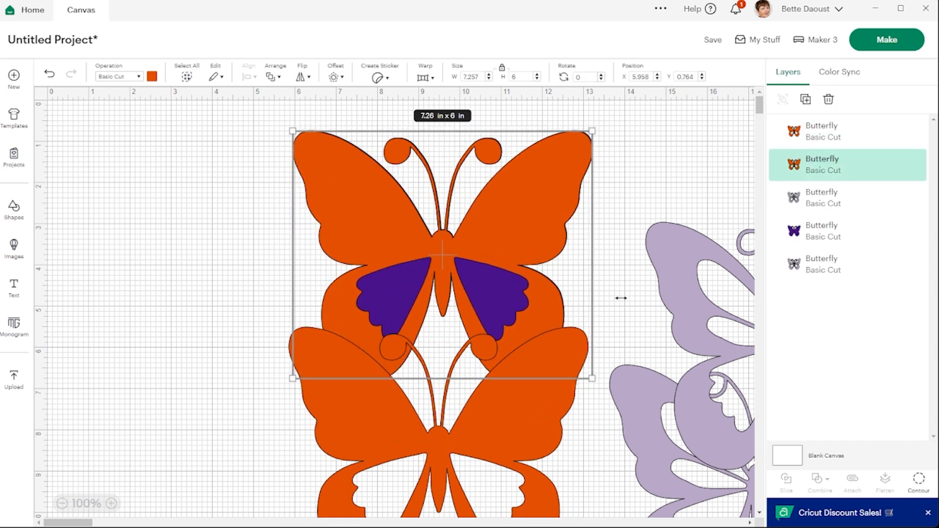
drag(500, 439, 274, 352)
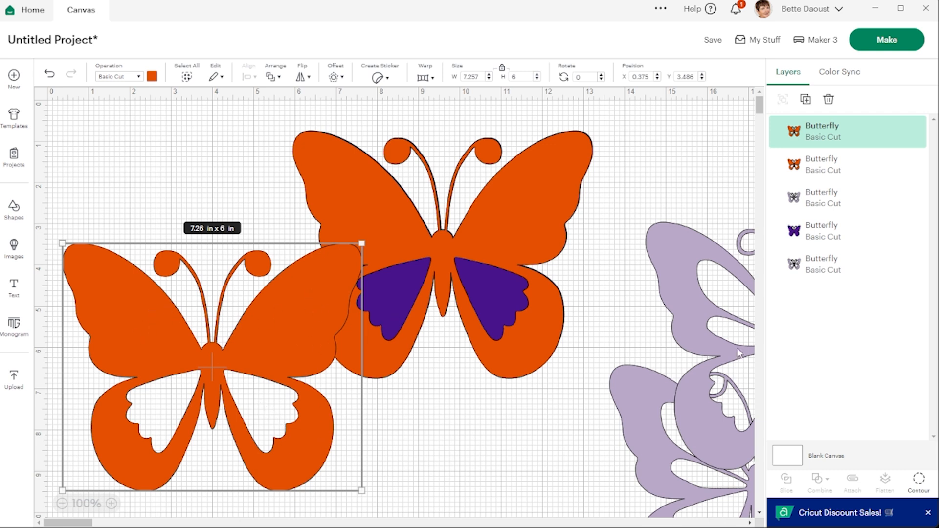
Turn the two large upper-wing cutouts back on in the contours of the unstacked orange butterfly
click(919, 484)
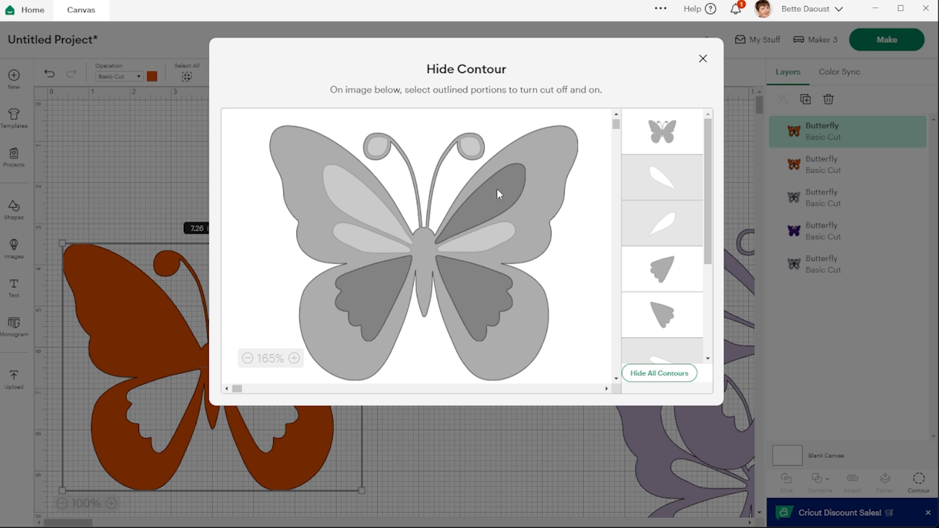
click(497, 189)
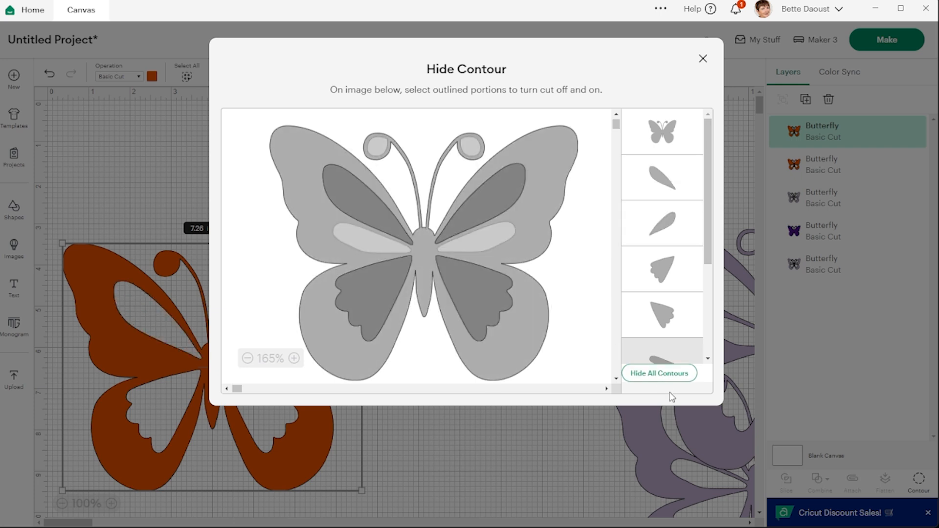
click(703, 59)
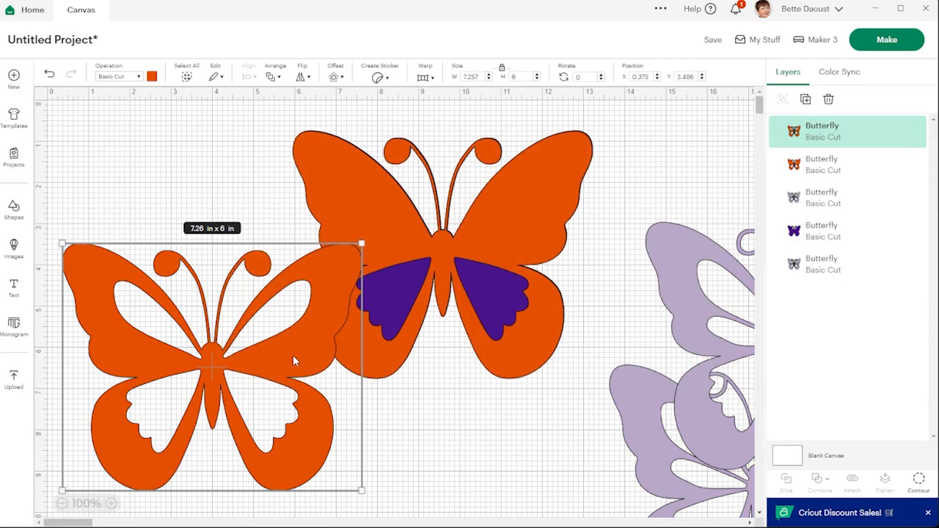
Recolour the butterfly with the new upper-wing cutouts yellow and place it on the stack at about X 5.958, Y 0.764 in
click(151, 77)
click(237, 173)
drag(292, 448, 521, 348)
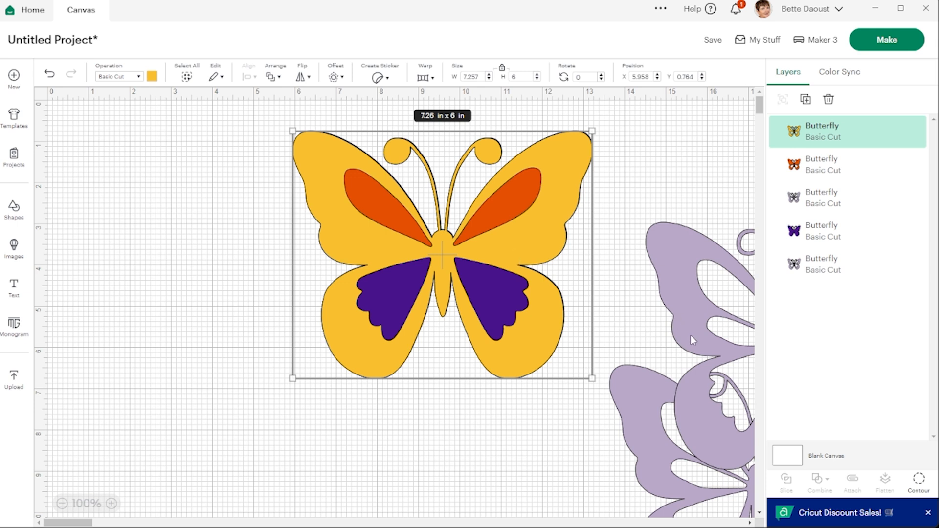
Bring one lavender butterfly to the front and place it on top of the stack at about X 5.958, Y 0.75 in
drag(691, 336, 146, 314)
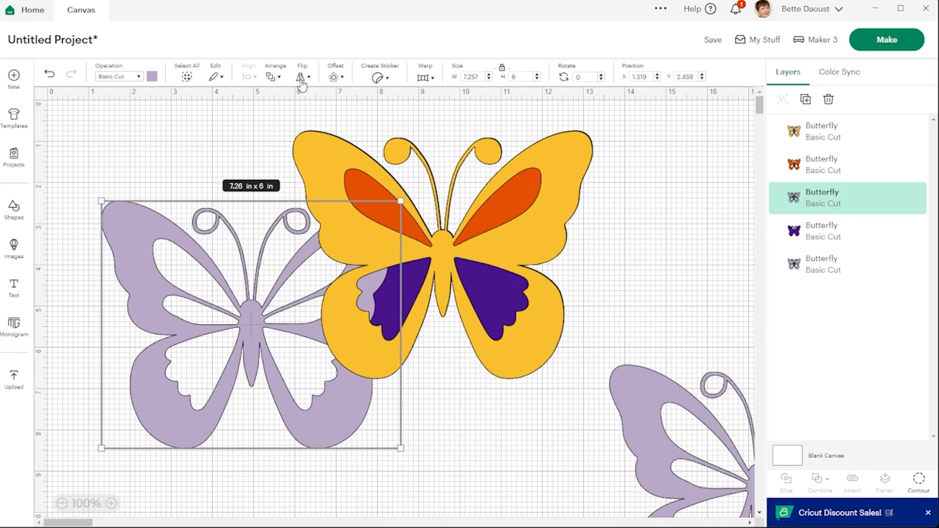
click(272, 77)
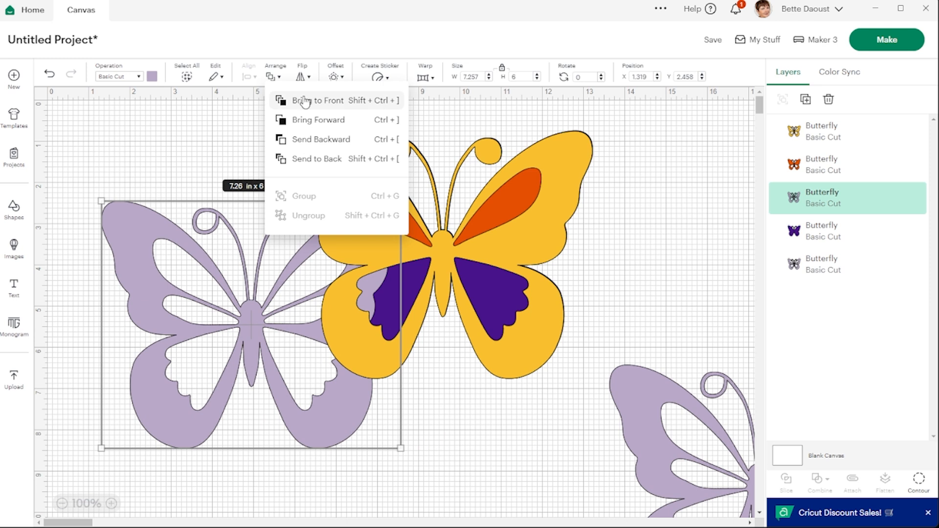
click(305, 100)
drag(335, 431, 524, 362)
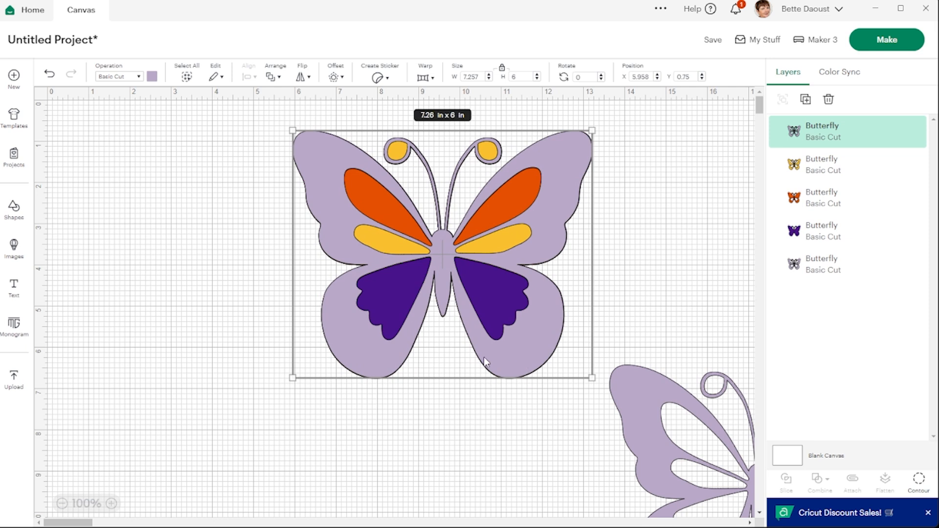
Move the spare lavender butterfly away from the stack and hide its layer
click(144, 233)
drag(142, 175, 421, 398)
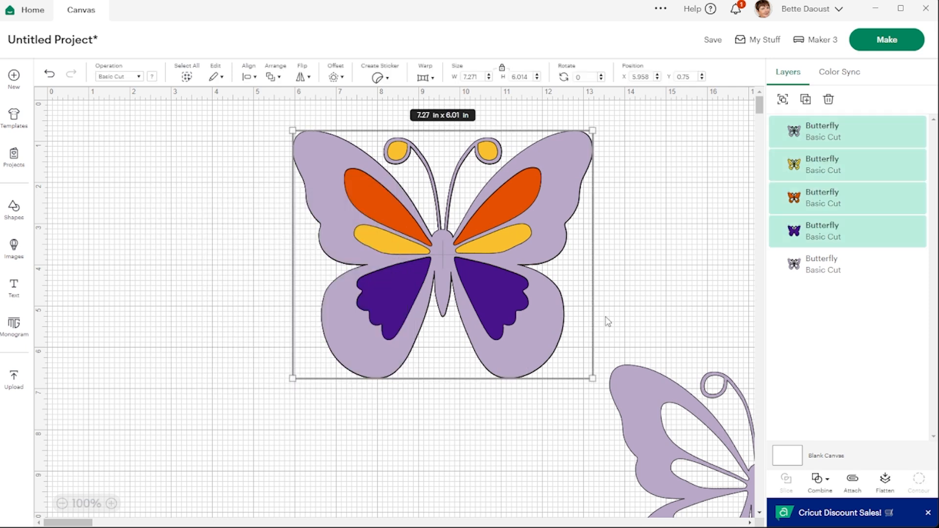
drag(646, 387, 688, 280)
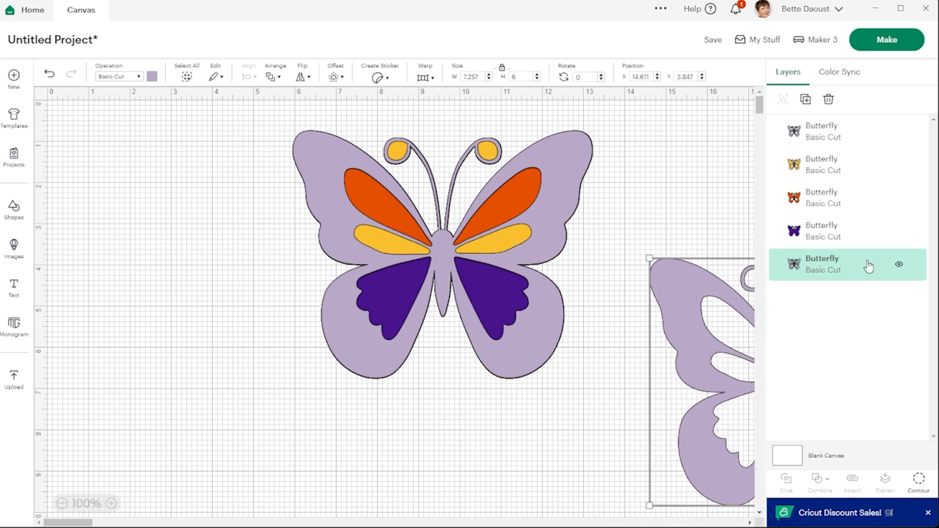
click(899, 266)
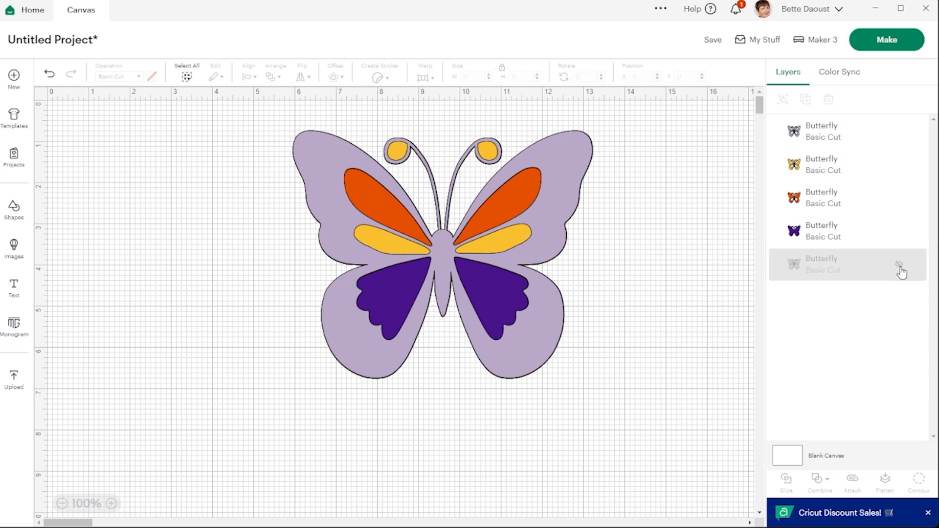
Select the four stacked butterflies and align them to a common center
drag(142, 128, 593, 419)
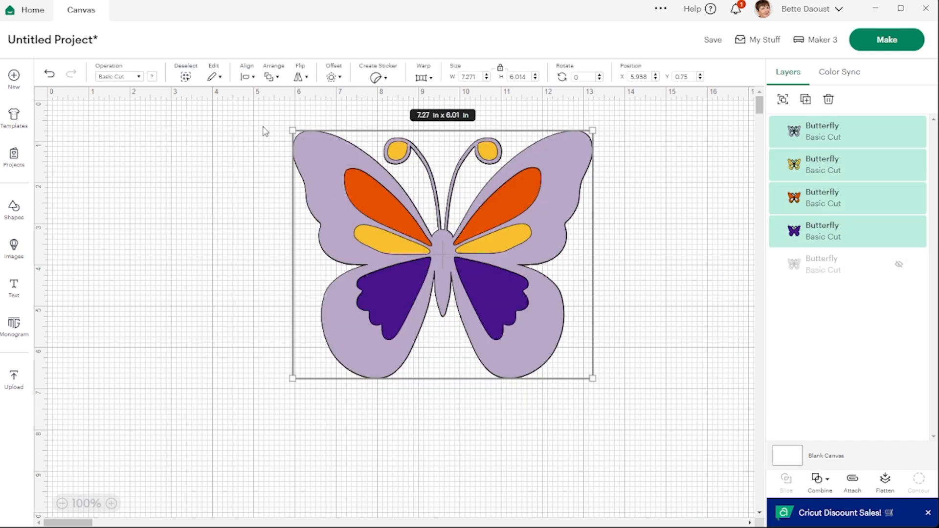
click(248, 77)
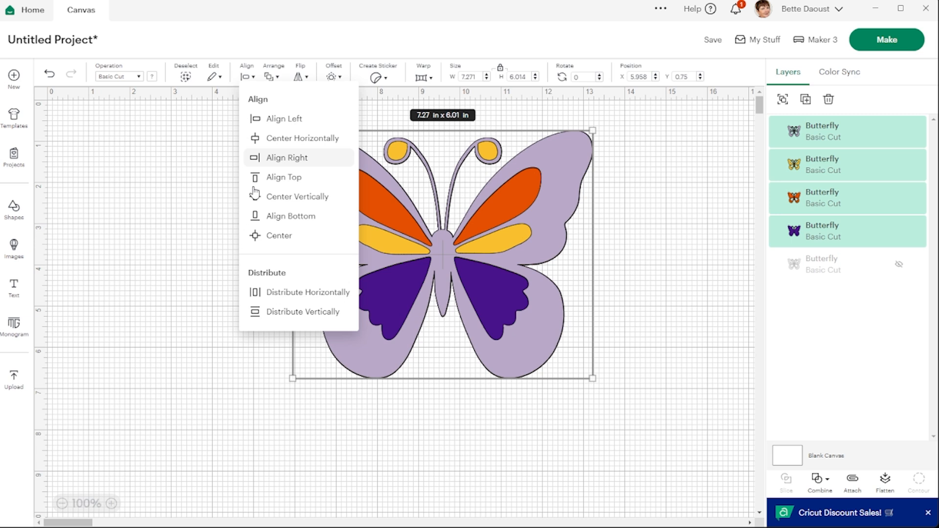
click(268, 244)
click(656, 296)
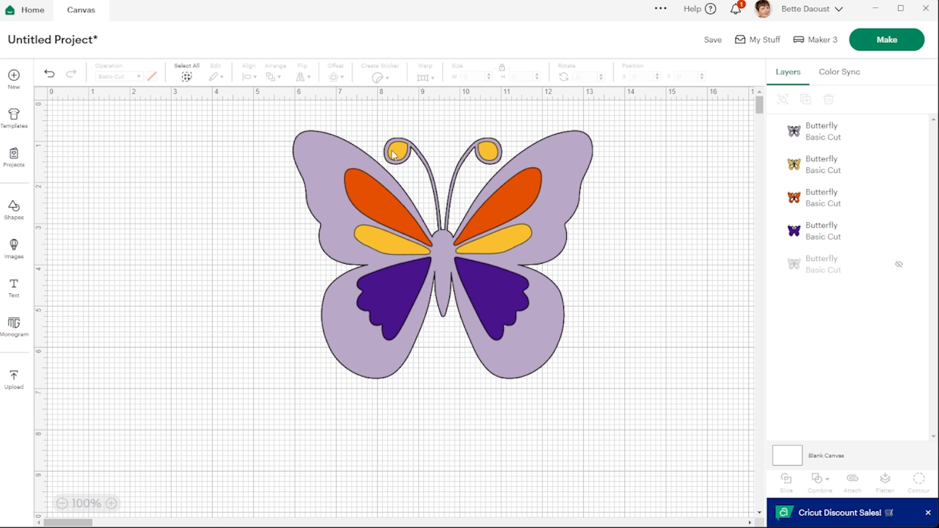
Spread the stack apart, with the lavender, yellow and orange butterflies in a row below the solid dark purple one
click(530, 337)
drag(530, 336, 383, 381)
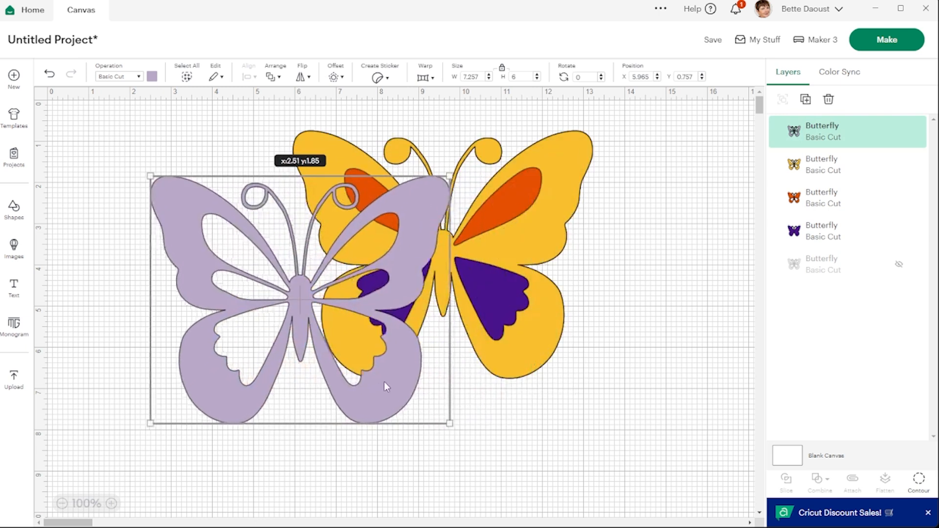
click(524, 340)
drag(524, 340, 515, 461)
drag(544, 181, 683, 156)
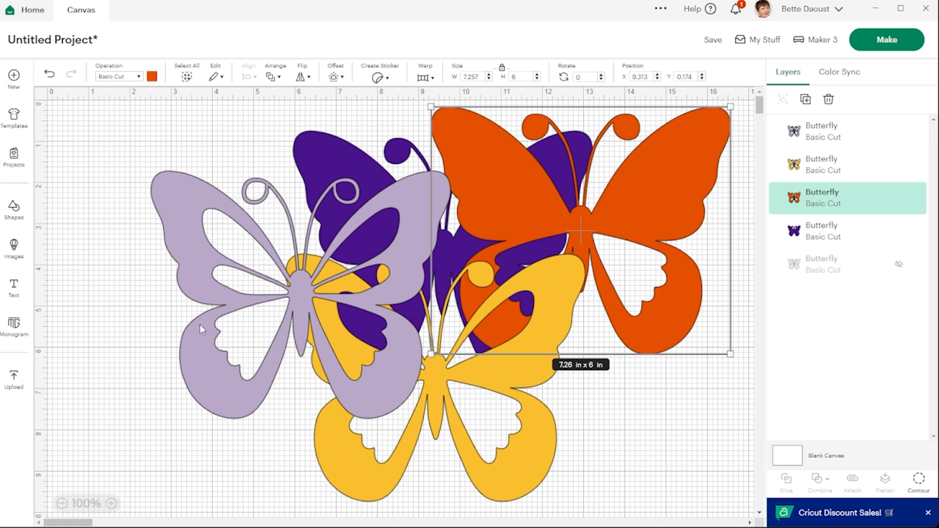
drag(166, 188, 93, 353)
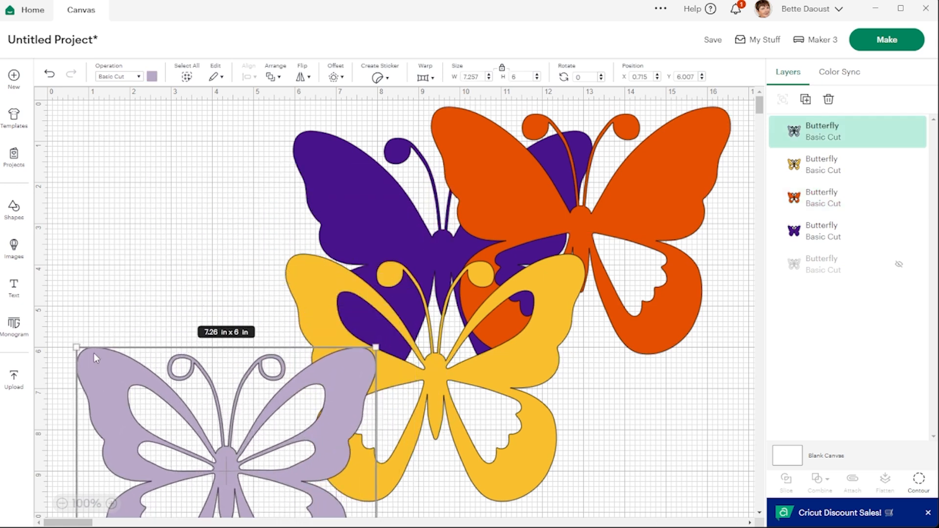
drag(529, 448, 528, 460)
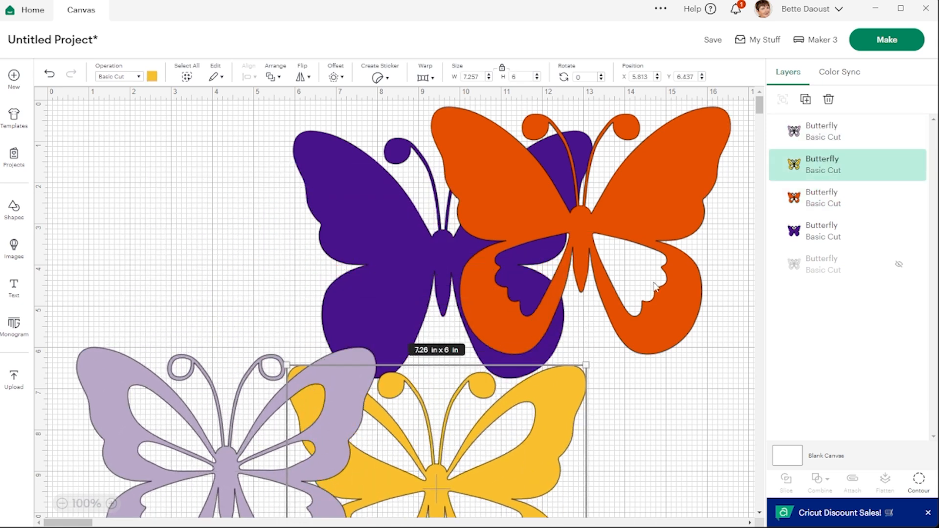
drag(682, 198, 730, 452)
drag(477, 275, 477, 252)
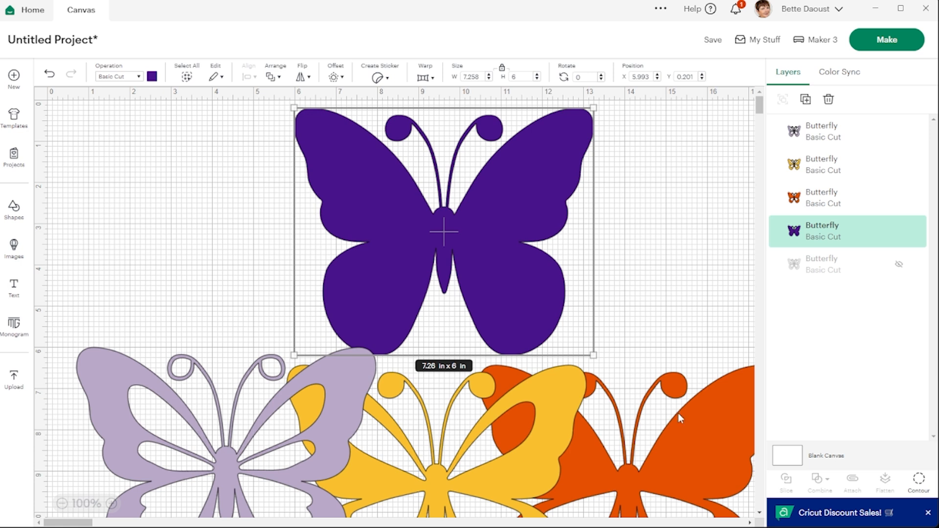
Restack the orange, yellow and lavender butterflies in that order over the dark purple one and select all four layers
drag(700, 449, 514, 166)
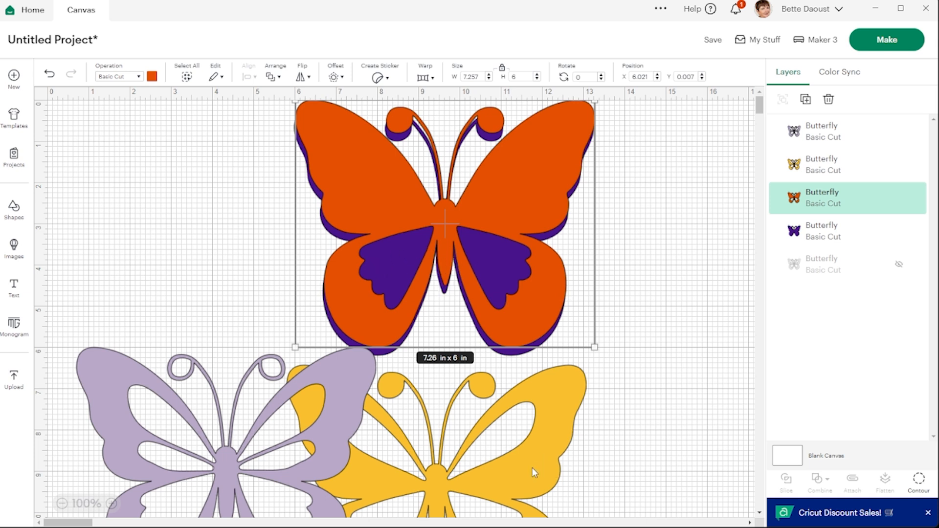
drag(532, 468, 541, 151)
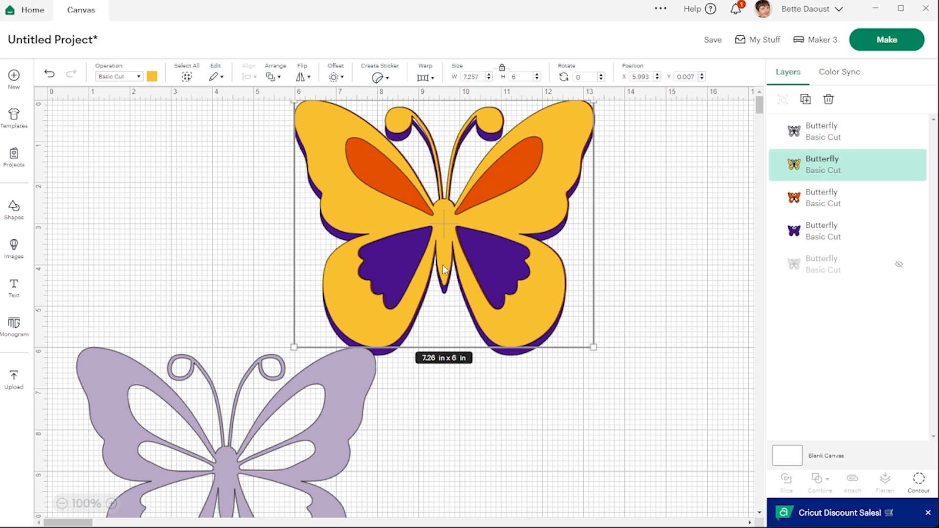
drag(325, 451, 542, 209)
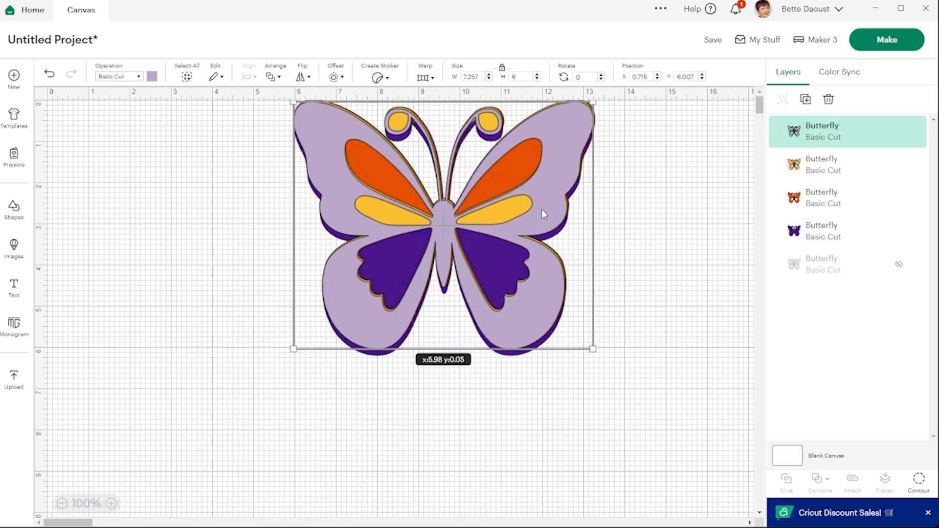
click(433, 421)
drag(278, 244, 469, 414)
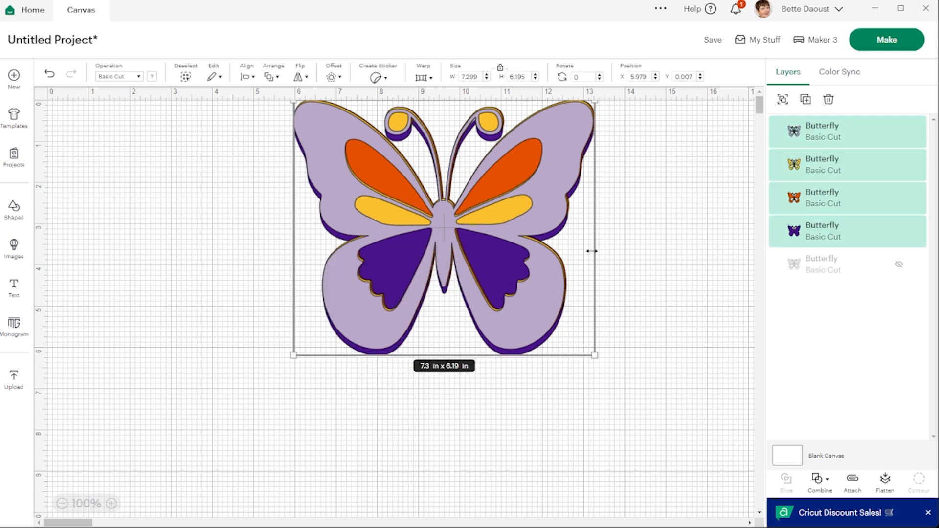